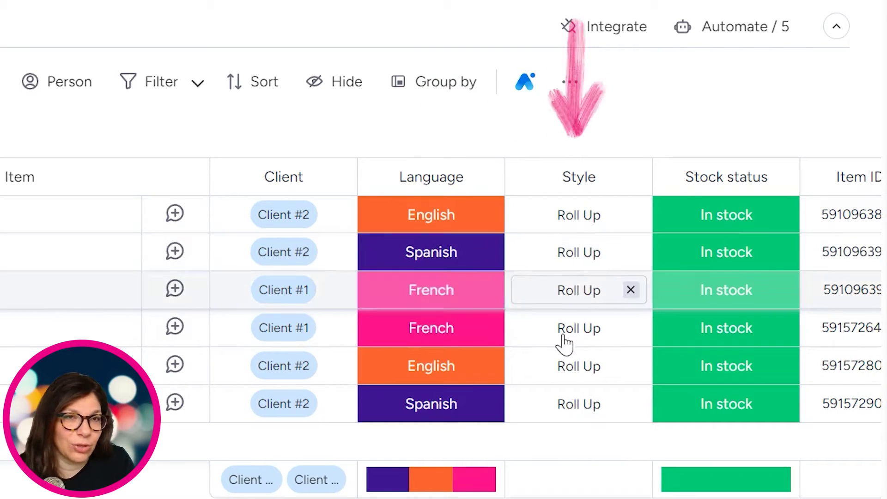
- Scroll the Inventory table right past Stock level, Date Added, Shipping and Shipping Status, then switch to Shipping
{"action": "scroll", "coordinate": [541, 291], "scroll_direction": "right", "scroll_amount": 8}
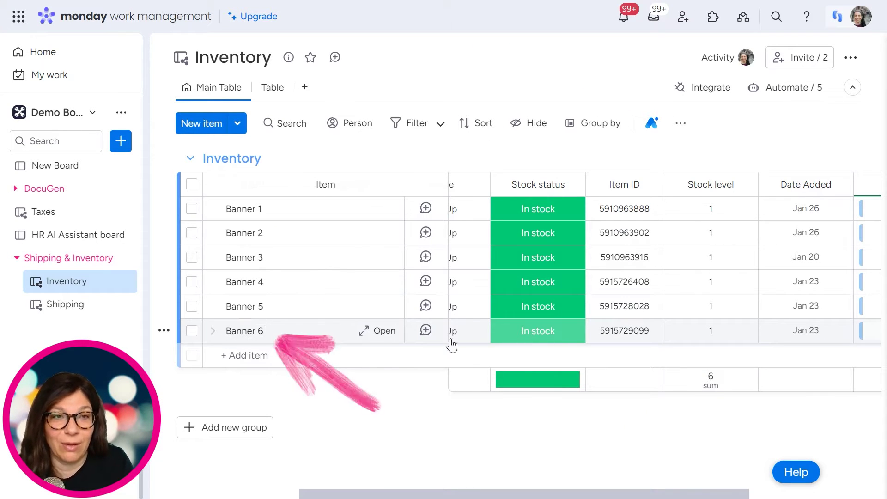
{"action": "scroll", "coordinate": [569, 495], "scroll_direction": "right", "scroll_amount": 3}
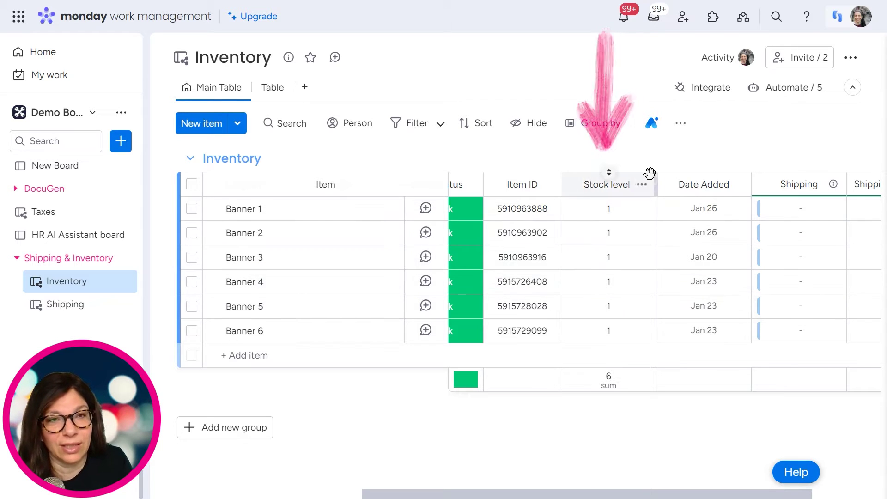
{"action": "left_click_drag", "start_coordinate": [645, 496], "coordinate": [740, 493]}
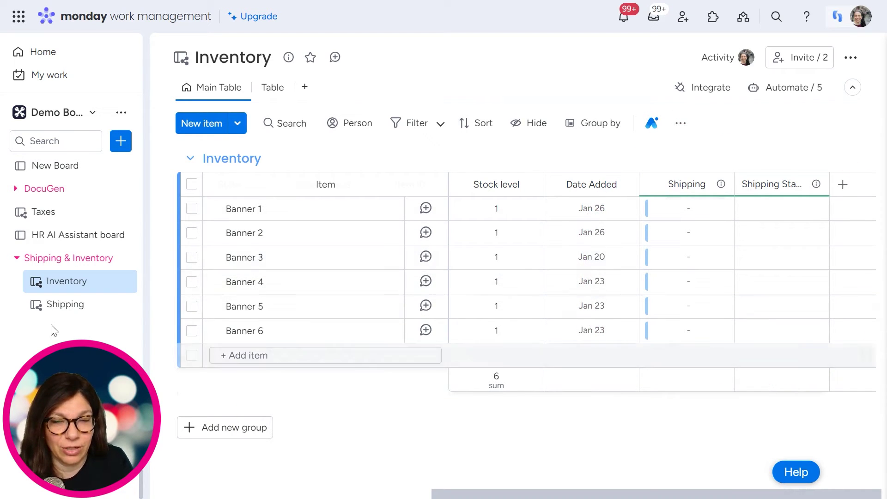
{"action": "left_click", "coordinate": [72, 309]}
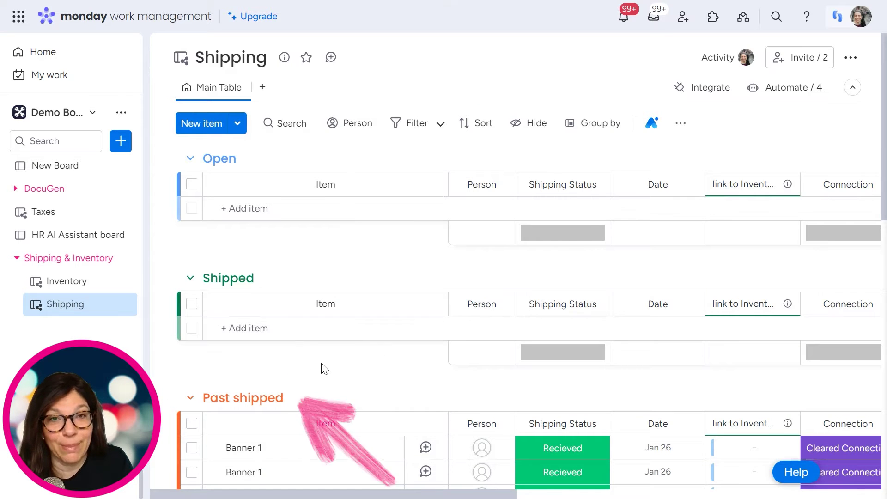
{"action": "left_click", "coordinate": [64, 286]}
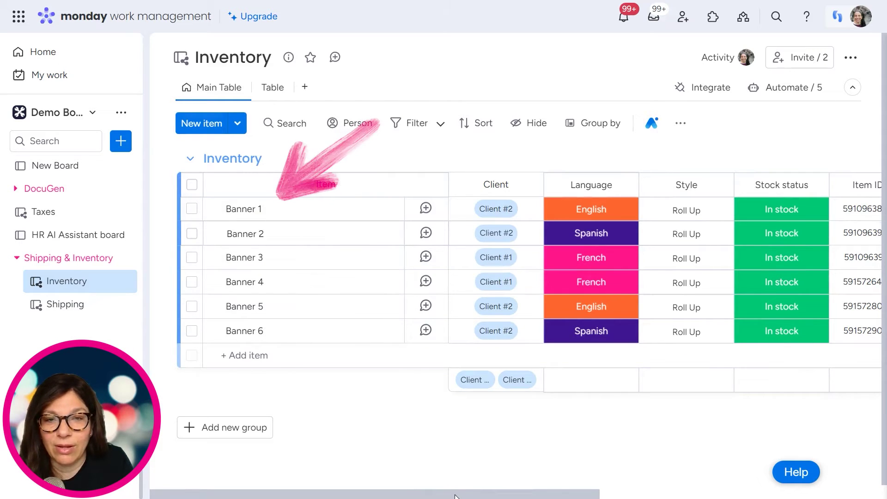
{"action": "scroll", "coordinate": [456, 496], "scroll_direction": "right", "scroll_amount": 3}
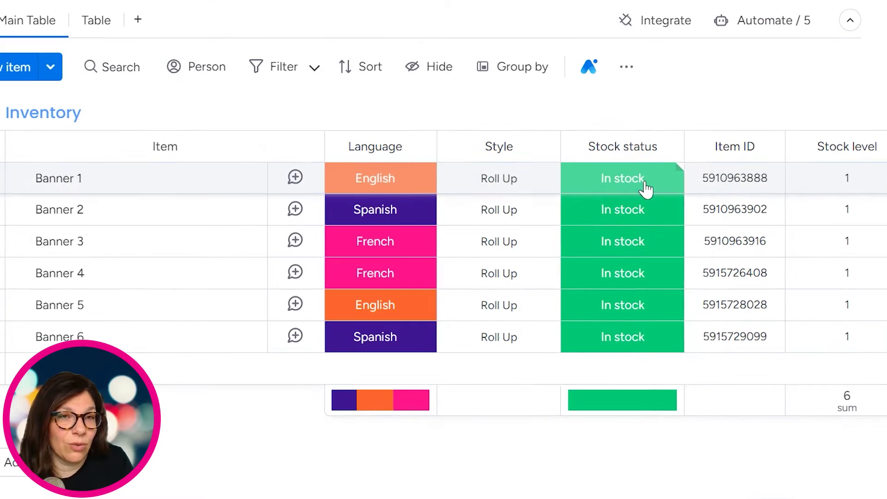
- Set Banner 1's Stock status to Shipped, then go to the Shipping board to find its new item
{"action": "left_click", "coordinate": [696, 218]}
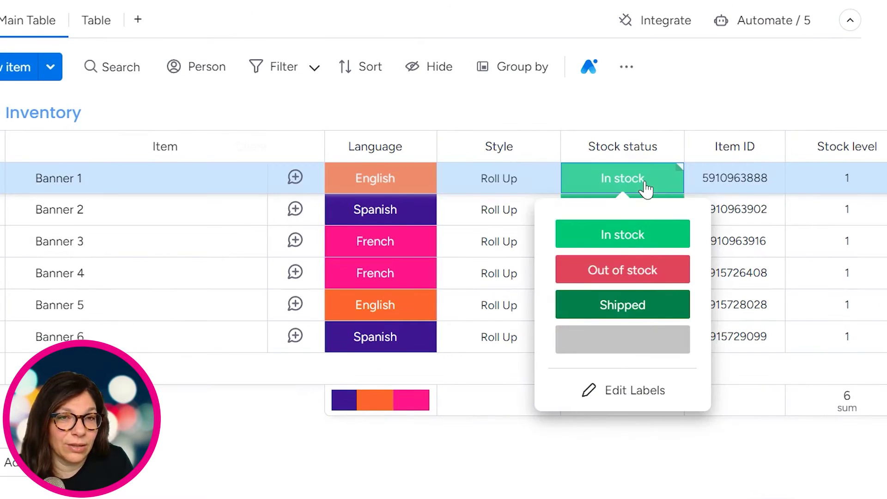
{"action": "left_click", "coordinate": [622, 305]}
{"action": "scroll", "coordinate": [601, 254], "scroll_direction": "right", "scroll_amount": 10}
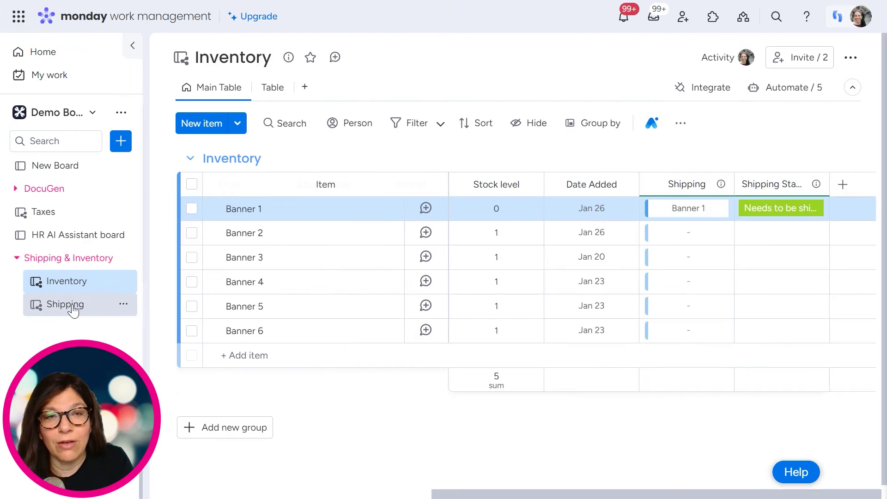
{"action": "left_click", "coordinate": [73, 309]}
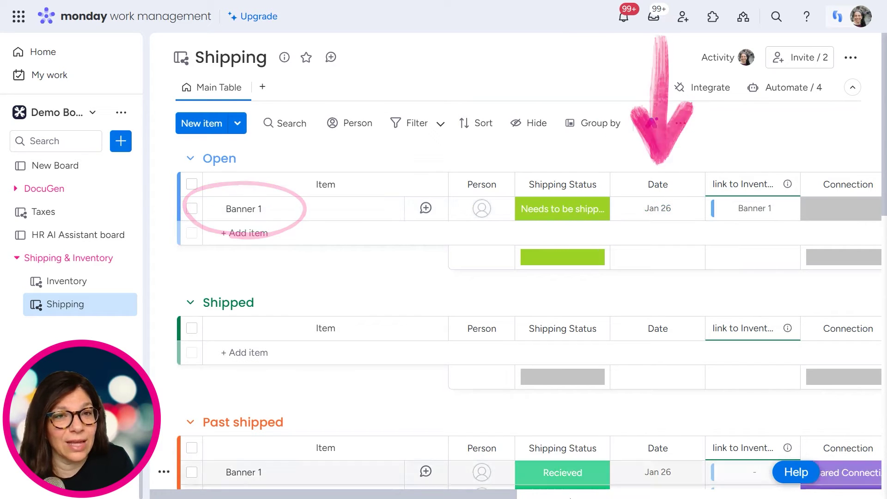
- Review Banner 1's Shipping row: mirrored stock status Shipped, Client #2, and Needs to be shipped
{"action": "left_click_drag", "start_coordinate": [501, 495], "coordinate": [564, 494]}
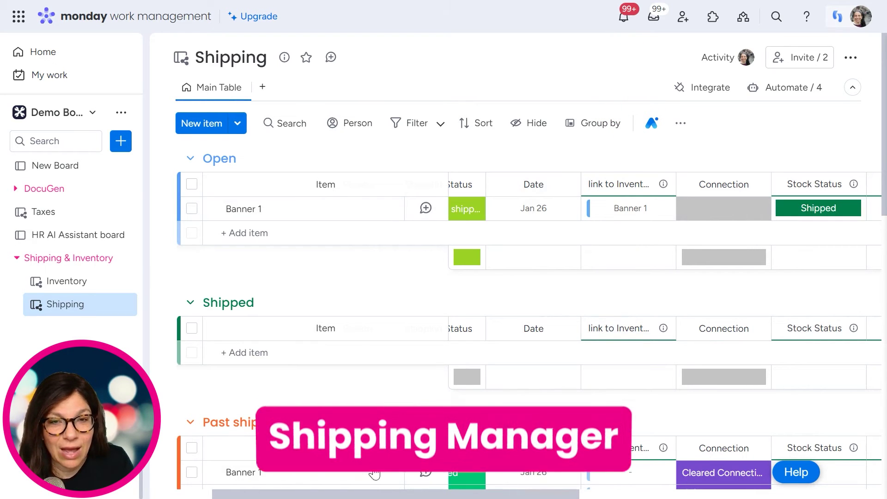
{"action": "left_click_drag", "start_coordinate": [379, 496], "coordinate": [624, 483]}
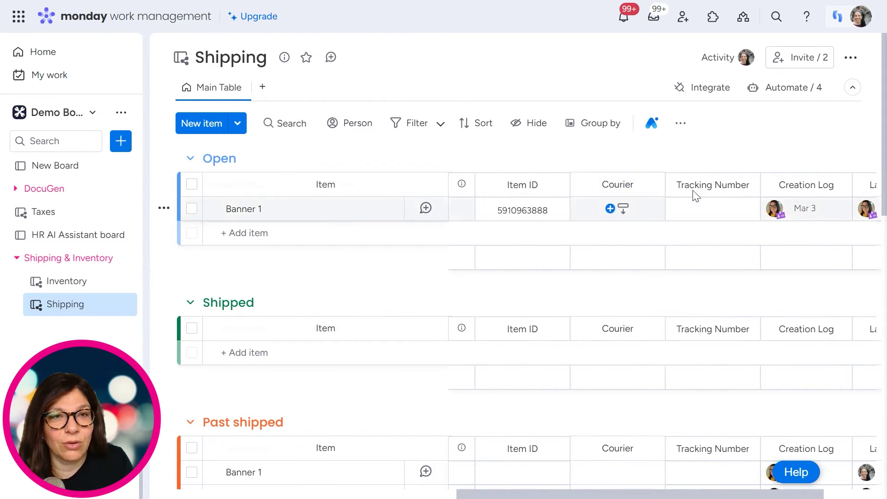
{"action": "left_click_drag", "start_coordinate": [665, 497], "coordinate": [771, 495]}
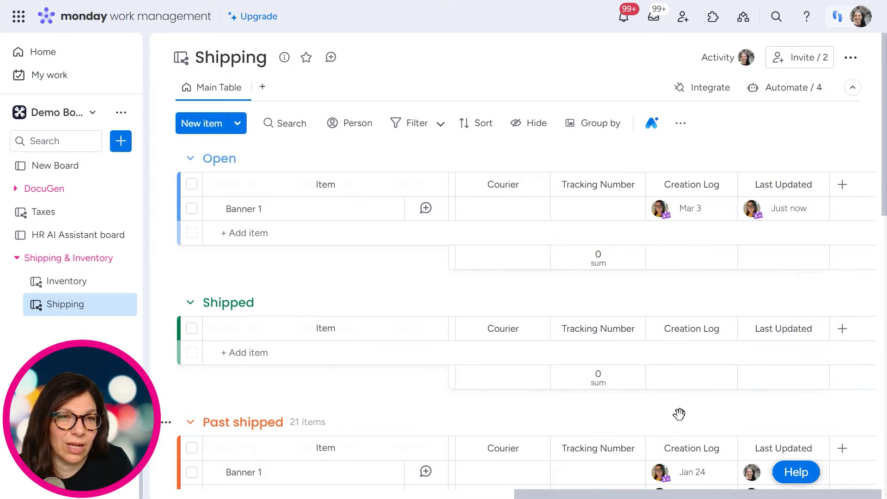
{"action": "left_click_drag", "start_coordinate": [700, 496], "coordinate": [354, 497]}
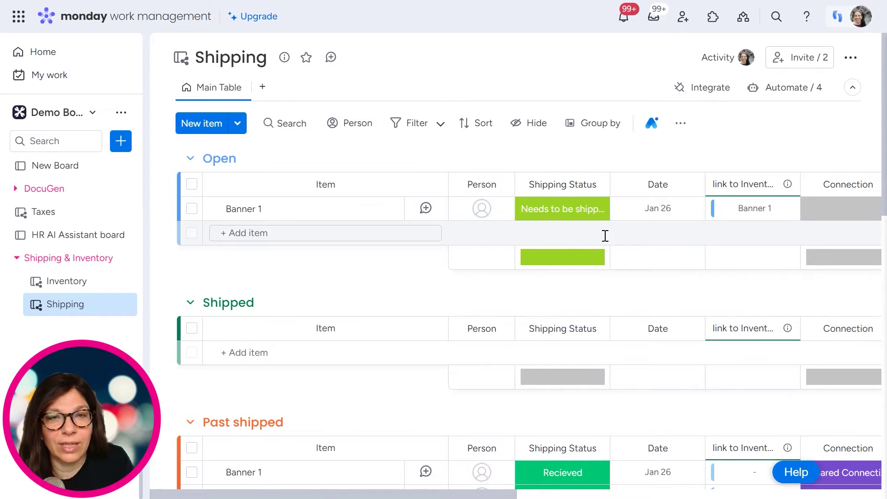
{"action": "left_click", "coordinate": [582, 216]}
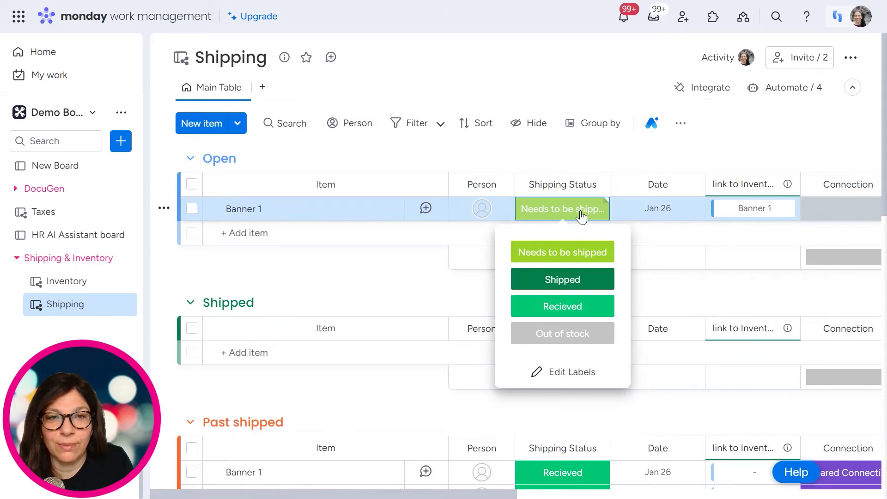
- Set Banner 1's Shipping Status to Shipped, check Inventory, then mark the shipment Recieved
{"action": "left_click", "coordinate": [569, 280]}
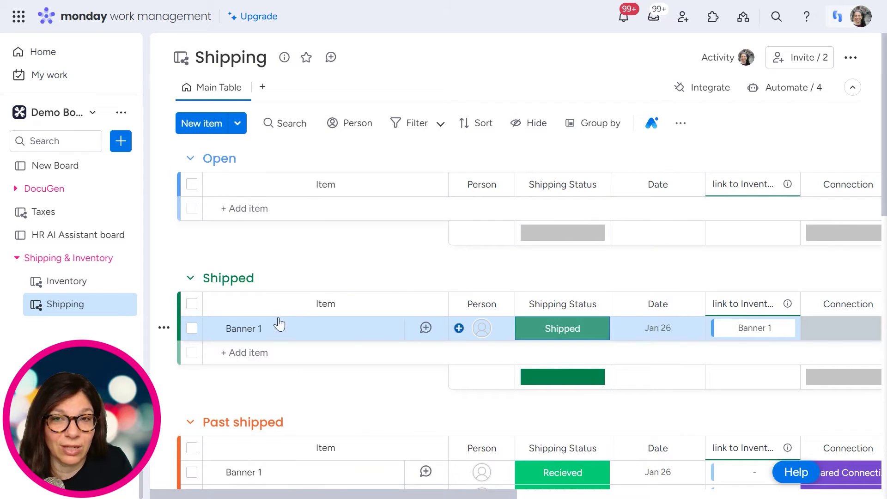
{"action": "left_click", "coordinate": [83, 286]}
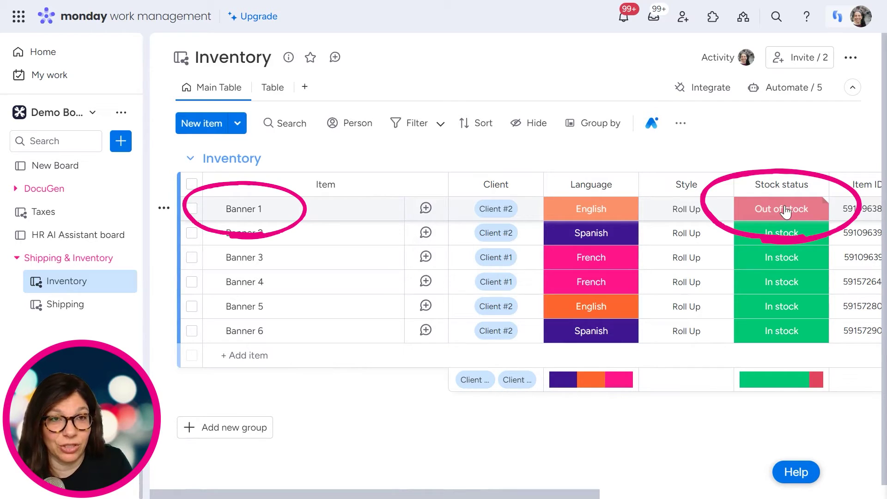
{"action": "left_click", "coordinate": [61, 316]}
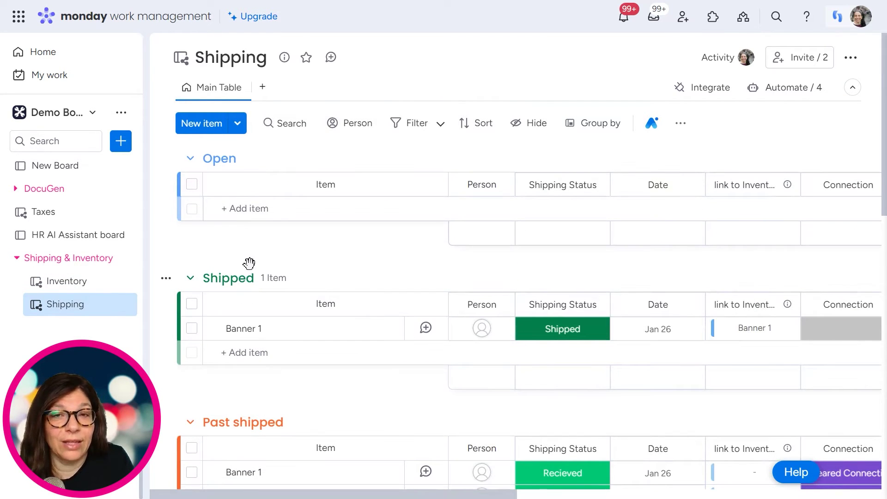
{"action": "left_click", "coordinate": [570, 328]}
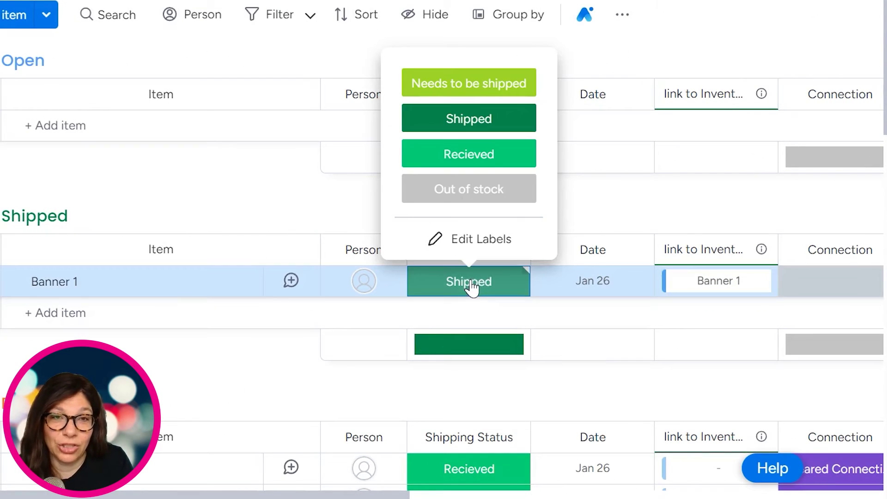
{"action": "left_click", "coordinate": [494, 161]}
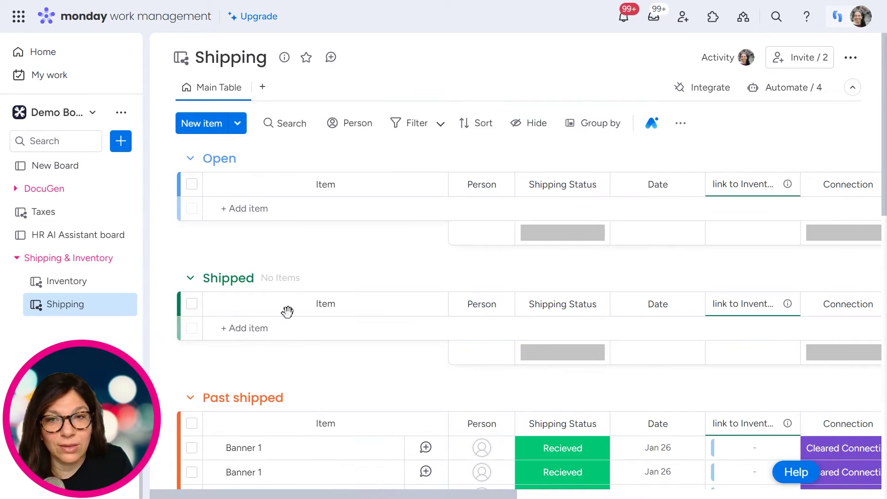
- Return to Inventory and scroll across to confirm Banner 1 is In stock with its shipping link cleared
{"action": "left_click", "coordinate": [66, 281]}
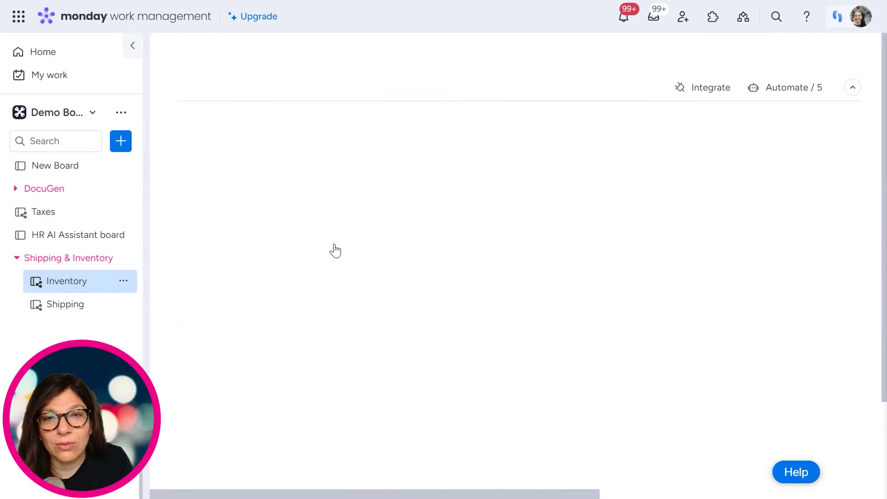
{"action": "left_click_drag", "start_coordinate": [479, 492], "coordinate": [749, 492]}
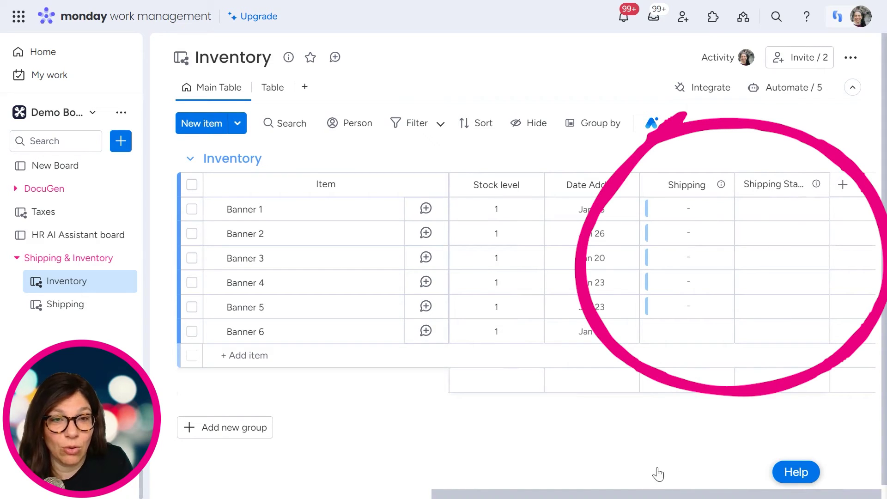
{"action": "left_click_drag", "start_coordinate": [660, 496], "coordinate": [346, 495]}
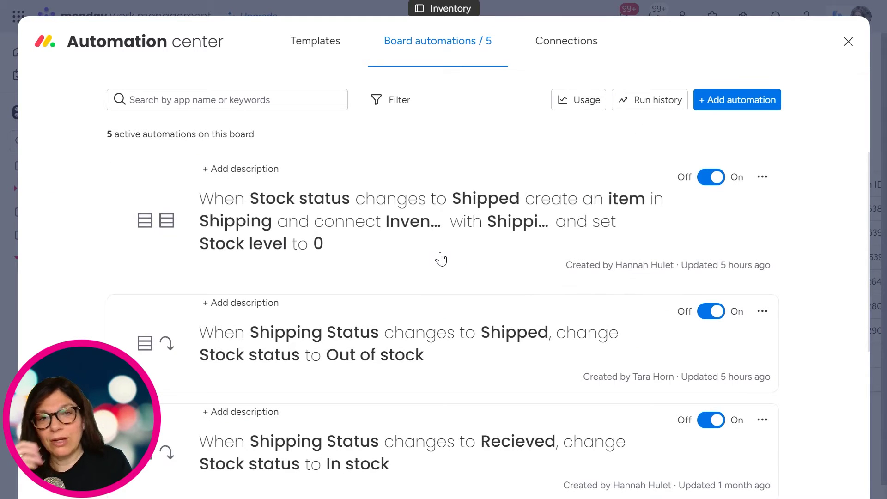
{"action": "scroll", "coordinate": [442, 274], "scroll_direction": "down", "scroll_amount": 5}
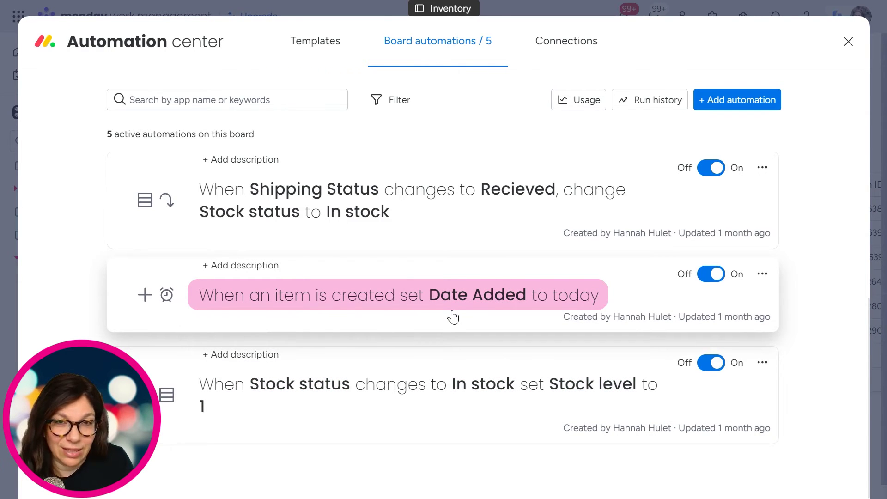
{"action": "scroll", "coordinate": [453, 317], "scroll_direction": "up", "scroll_amount": 3}
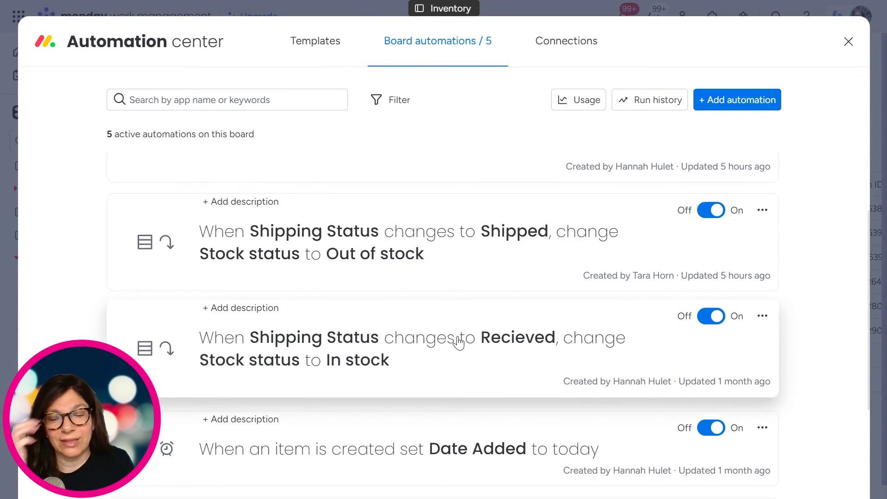
{"action": "scroll", "coordinate": [459, 342], "scroll_direction": "up", "scroll_amount": 2}
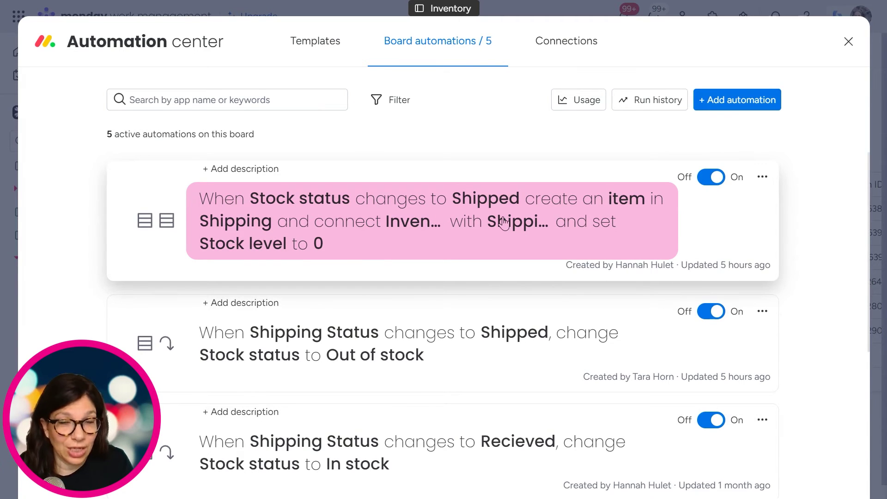
{"action": "left_click", "coordinate": [623, 202]}
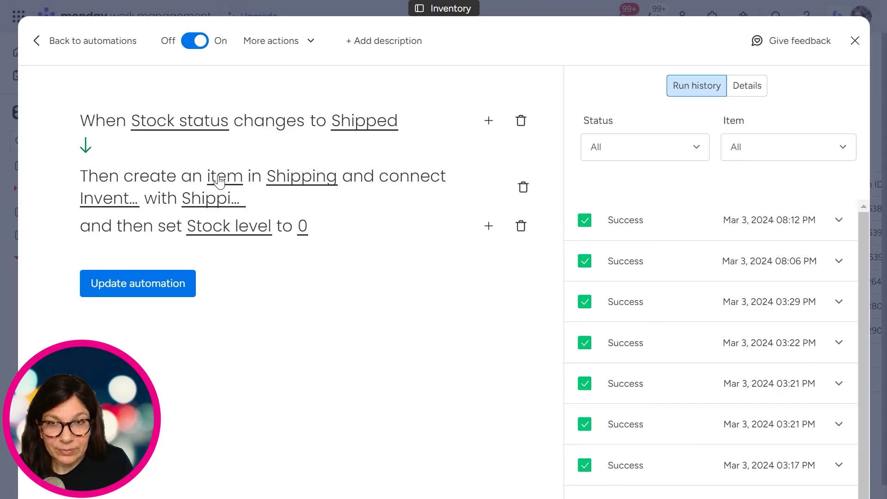
- View how the automation fills the Shipping item's columns, then close the Automation center
{"action": "left_click", "coordinate": [219, 182]}
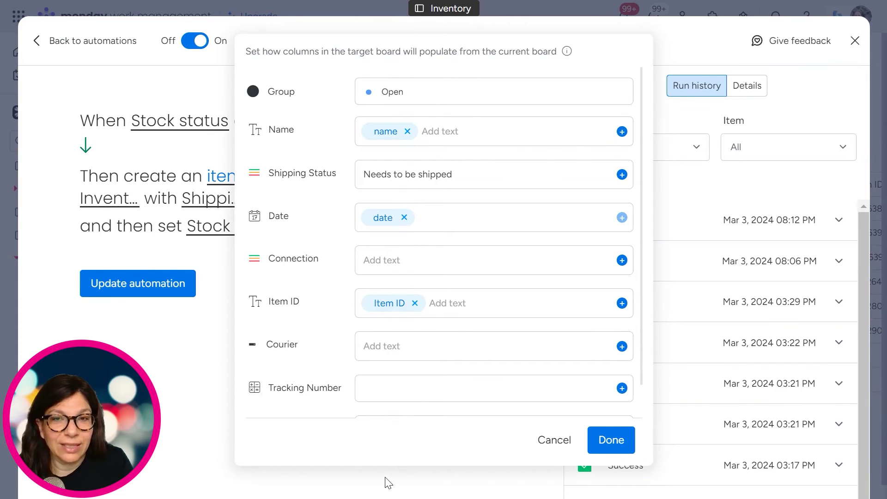
{"action": "left_click", "coordinate": [612, 442]}
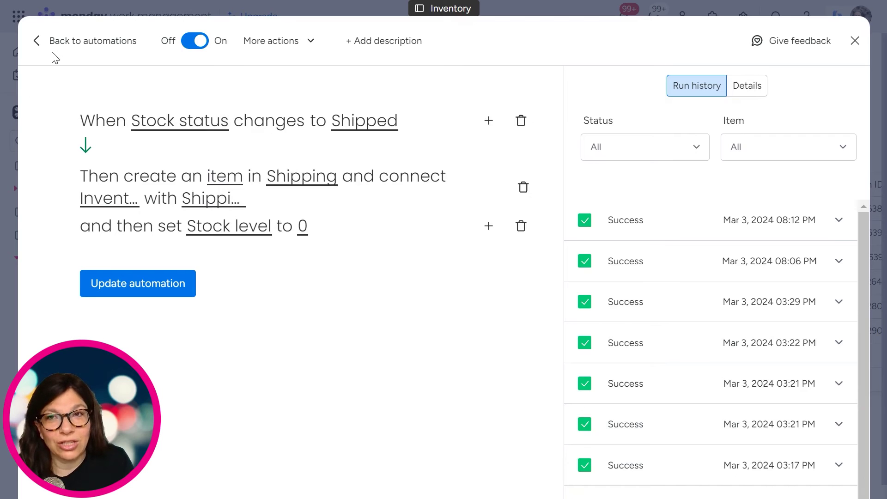
{"action": "left_click", "coordinate": [50, 39]}
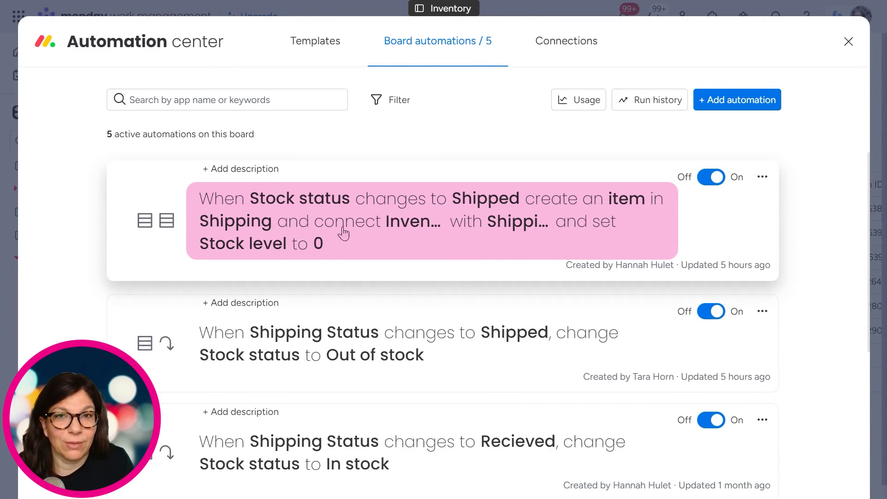
{"action": "left_click", "coordinate": [851, 47]}
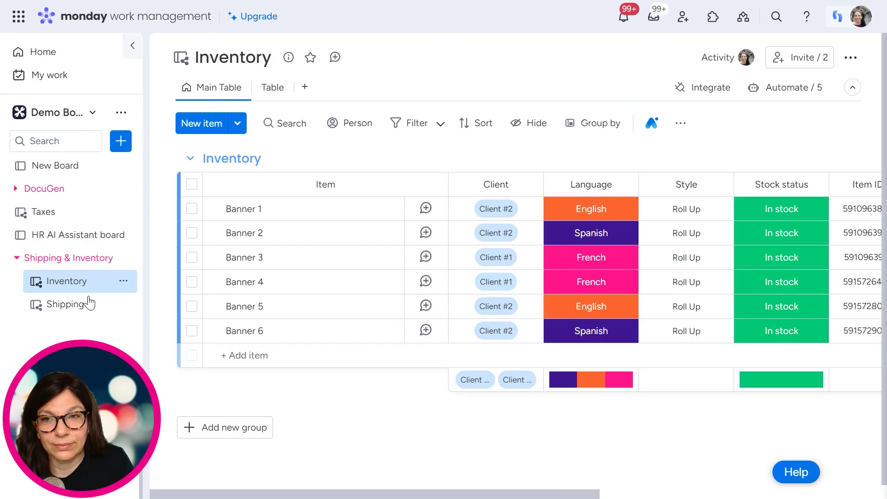
- Switch to the Shipping board and look through its four automations before closing them
{"action": "left_click", "coordinate": [71, 308]}
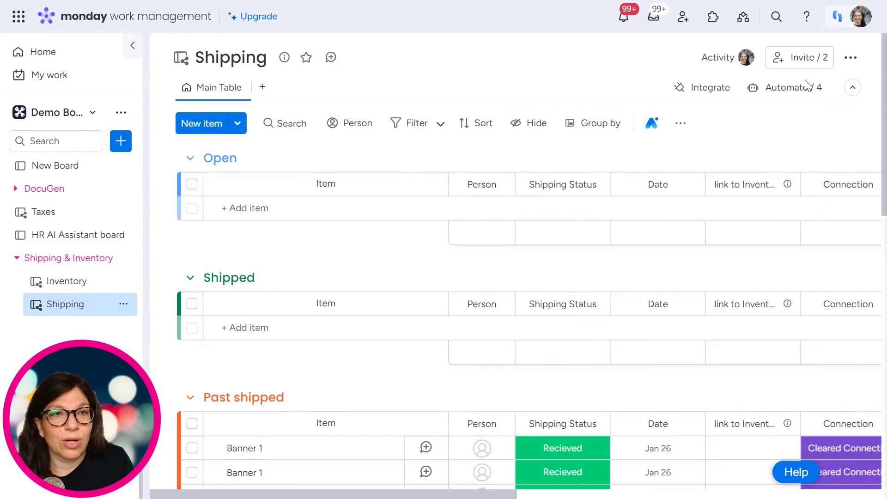
{"action": "left_click", "coordinate": [772, 96]}
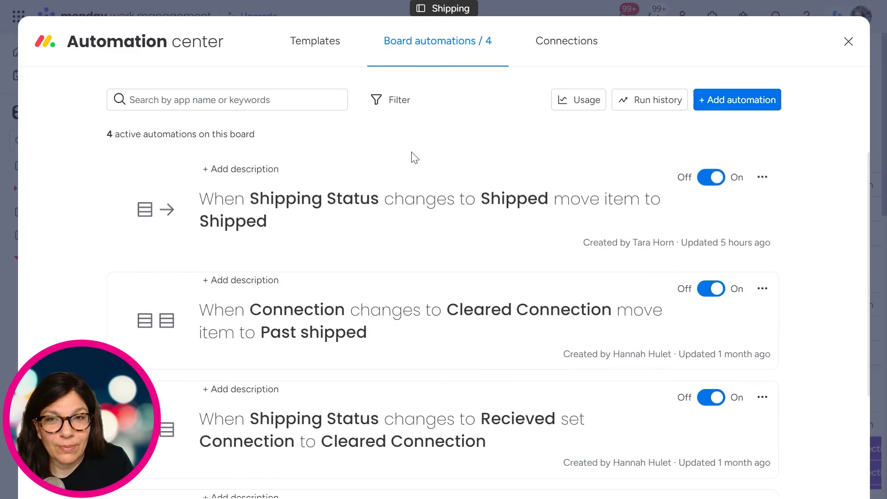
{"action": "scroll", "coordinate": [383, 211], "scroll_direction": "down", "scroll_amount": 3}
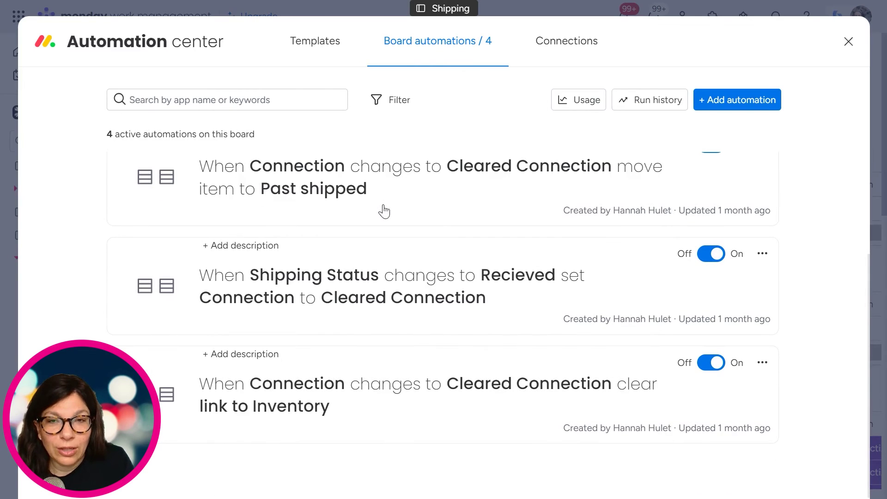
{"action": "left_click", "coordinate": [849, 43]}
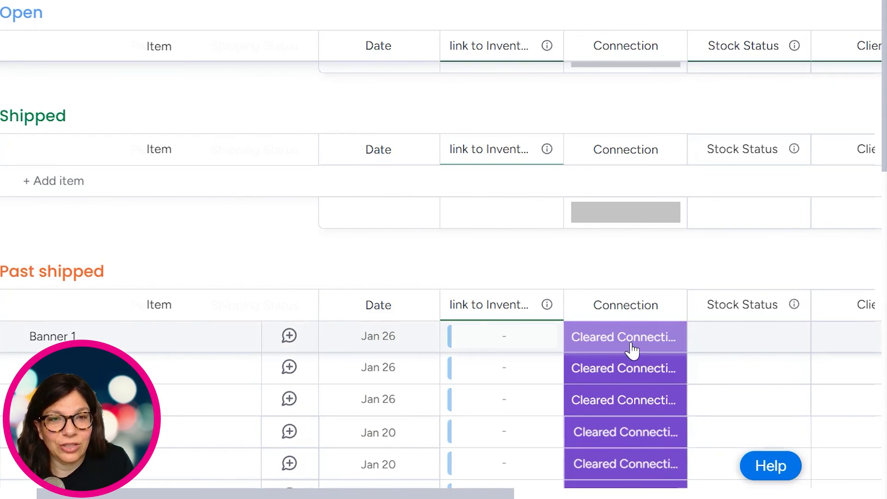
- Show the label choices for Banner 1's Cleared Connection status, then reopen the Shipping board's automations
{"action": "left_click", "coordinate": [638, 350]}
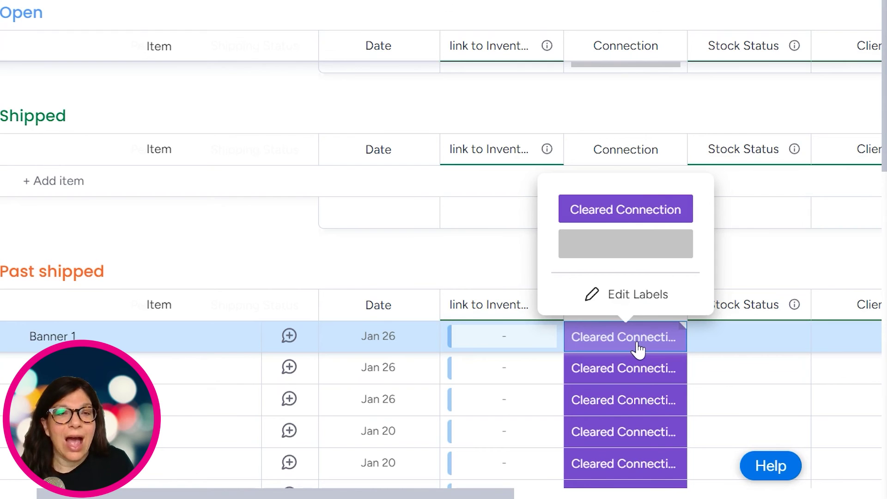
{"action": "scroll", "coordinate": [659, 98], "scroll_direction": "up", "scroll_amount": 2}
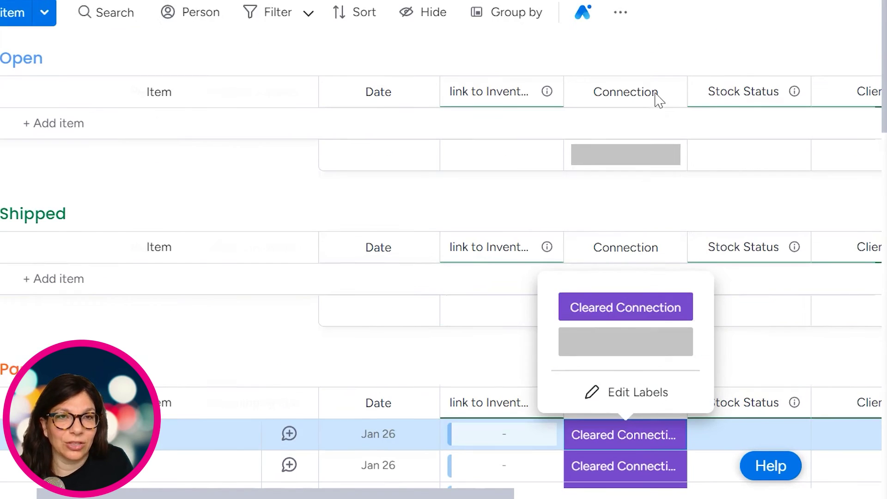
{"action": "left_click", "coordinate": [795, 90]}
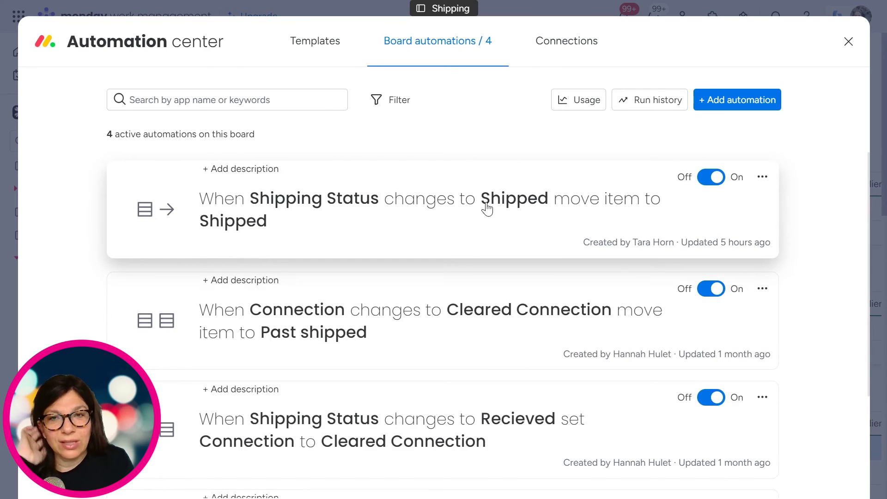
{"action": "scroll", "coordinate": [486, 209], "scroll_direction": "down", "scroll_amount": 2}
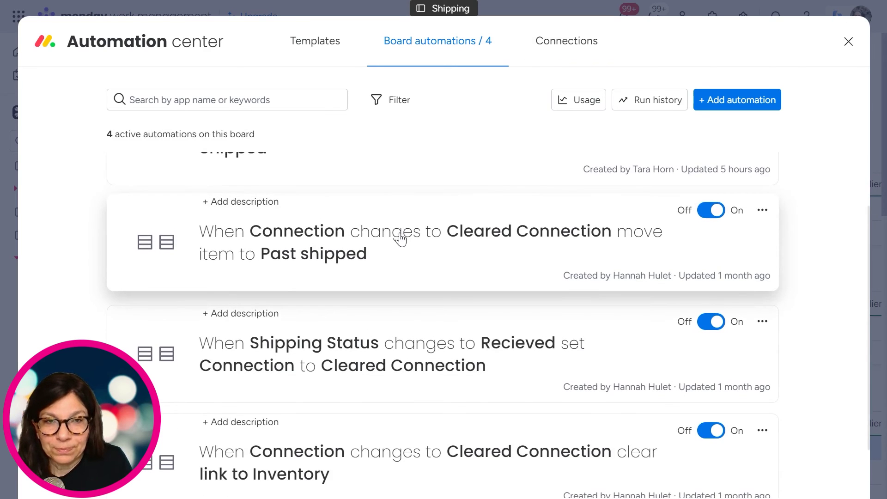
{"action": "scroll", "coordinate": [271, 251], "scroll_direction": "down", "scroll_amount": 2}
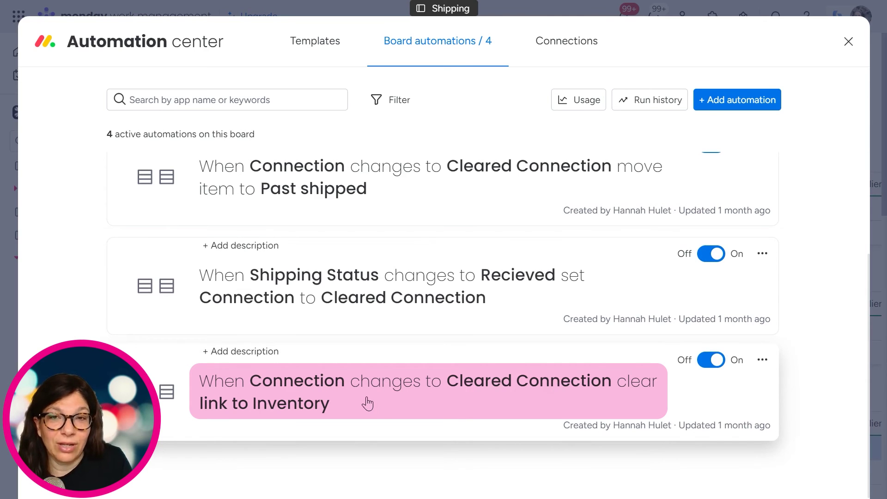
{"action": "scroll", "coordinate": [367, 403], "scroll_direction": "up", "scroll_amount": 2}
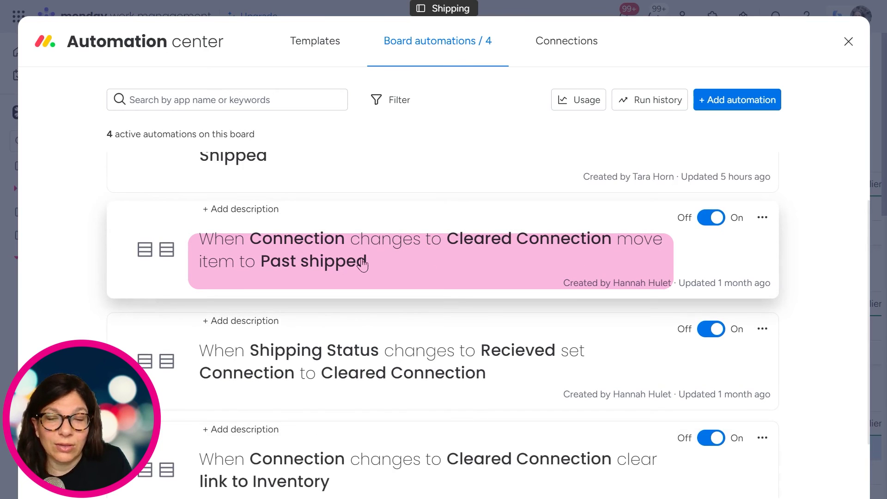
{"action": "scroll", "coordinate": [364, 265], "scroll_direction": "up", "scroll_amount": 2}
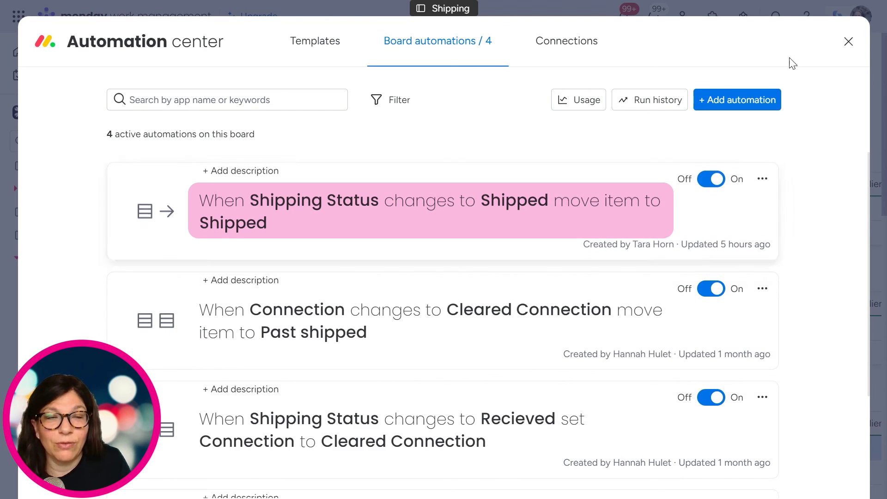
{"action": "left_click", "coordinate": [849, 42]}
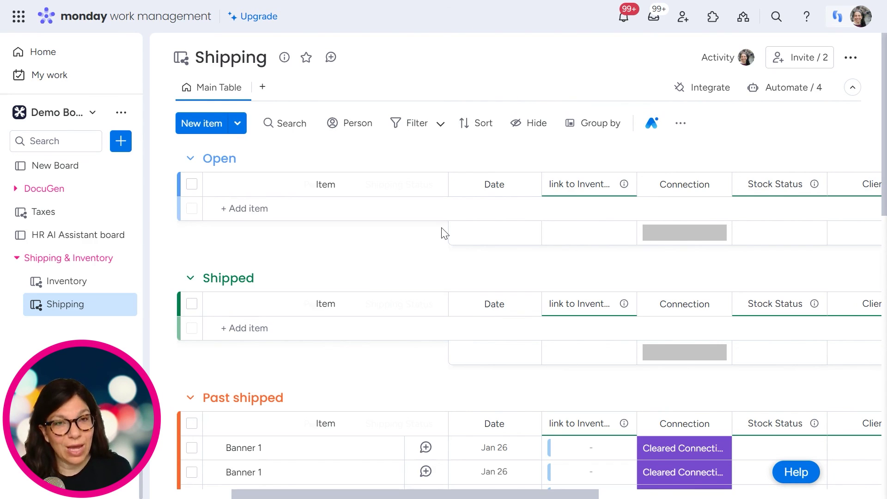
- Open the Inventory board and scroll right to show each banner's Stock level of 1
{"action": "left_click", "coordinate": [58, 282]}
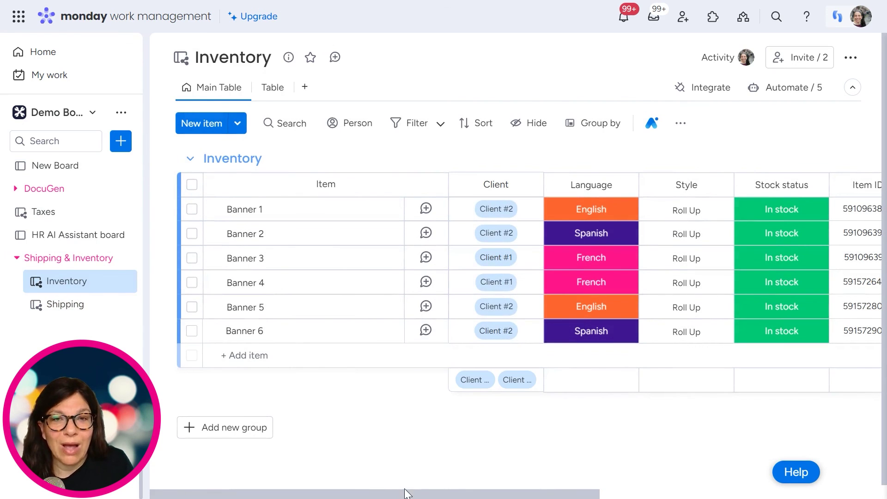
{"action": "left_click_drag", "start_coordinate": [403, 495], "coordinate": [496, 495]}
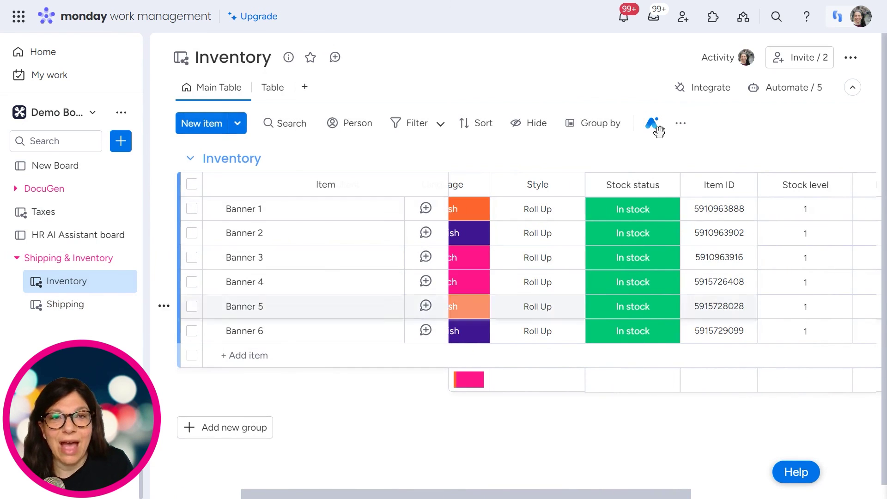